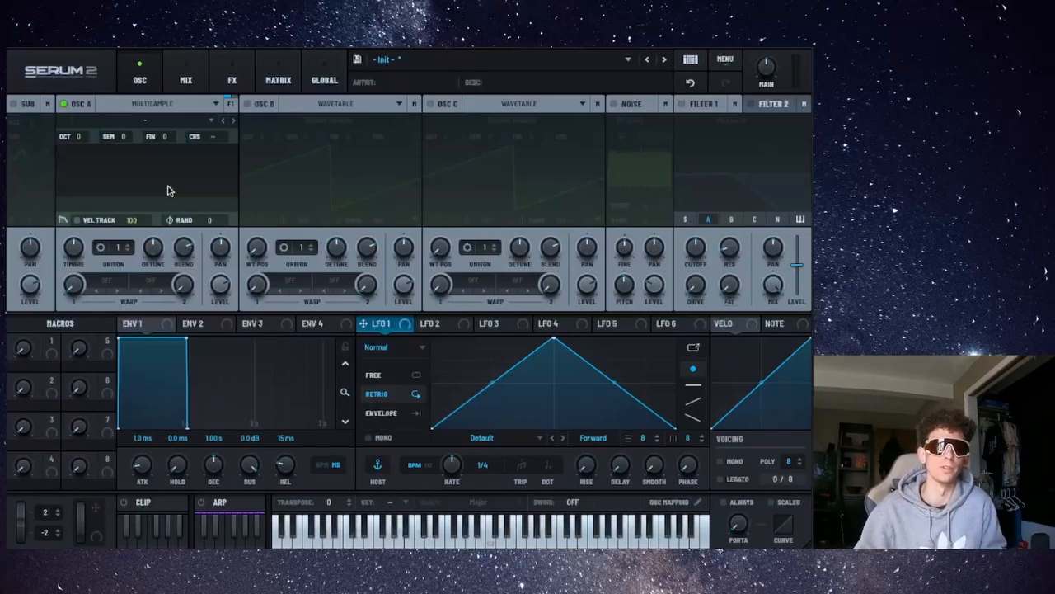
Load the Factory Choir "Ah Low" multisample into oscillator A and raise its Timbre knob.
click(188, 121)
mouse_move(212, 143)
mouse_move(276, 141)
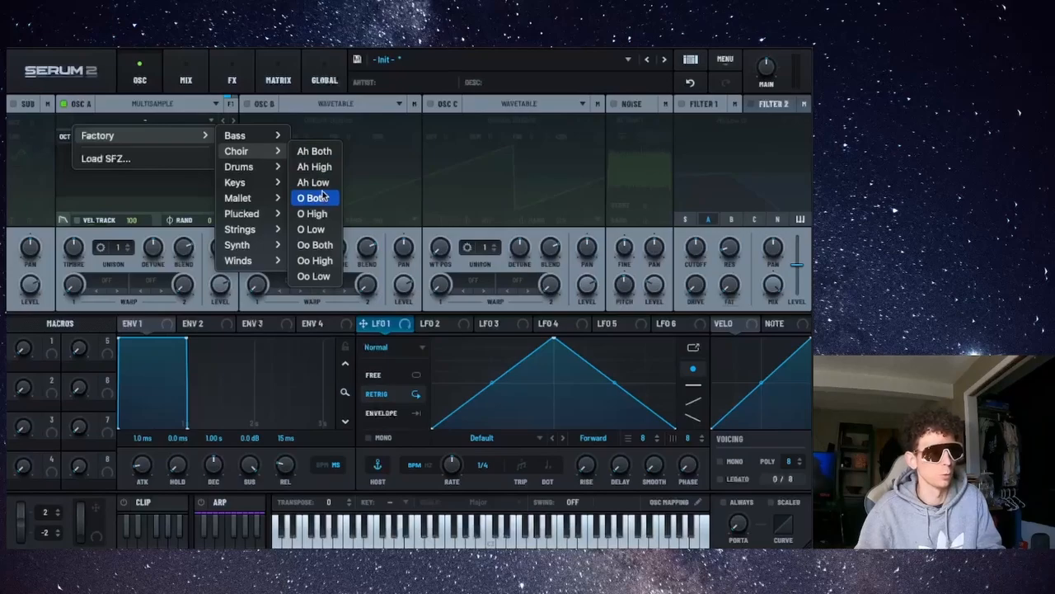
click(315, 183)
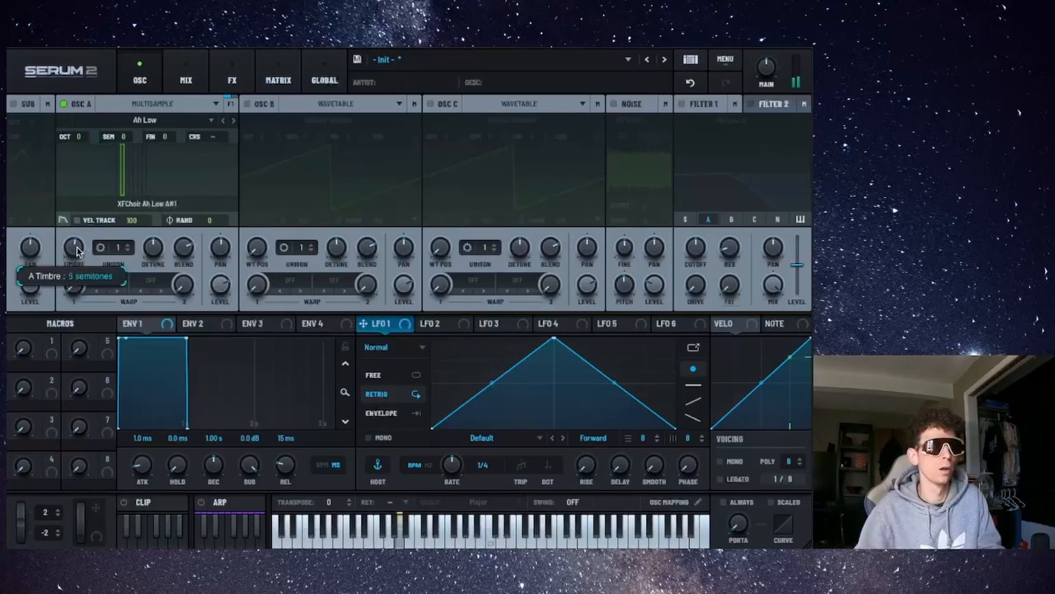
drag(75, 249, 87, 229)
drag(94, 192, 81, 307)
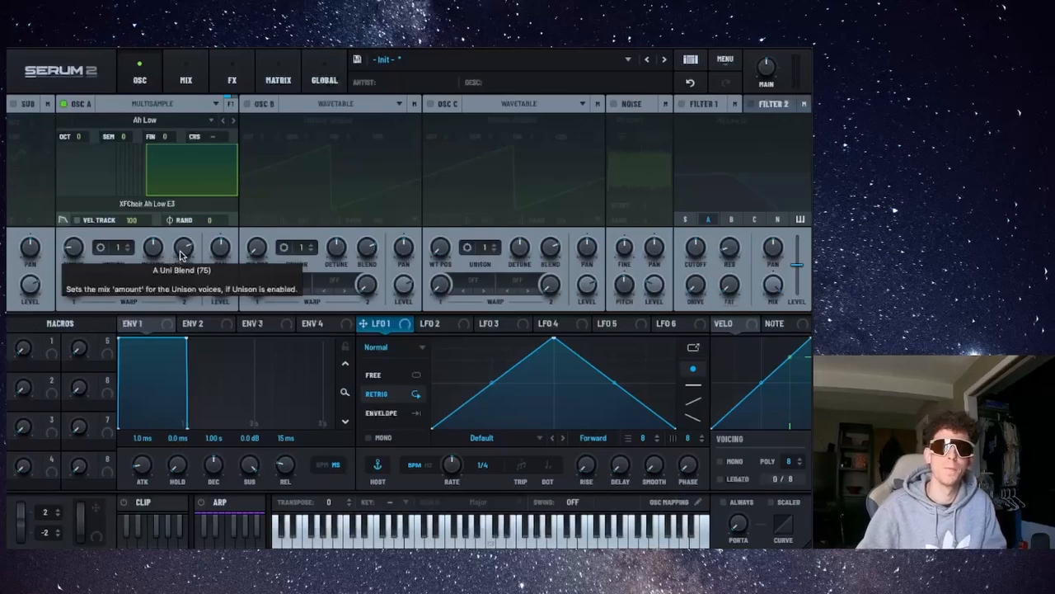
Replace oscillator A's multisample with the Factory Synth "KRG PE Brass" instrument.
click(191, 117)
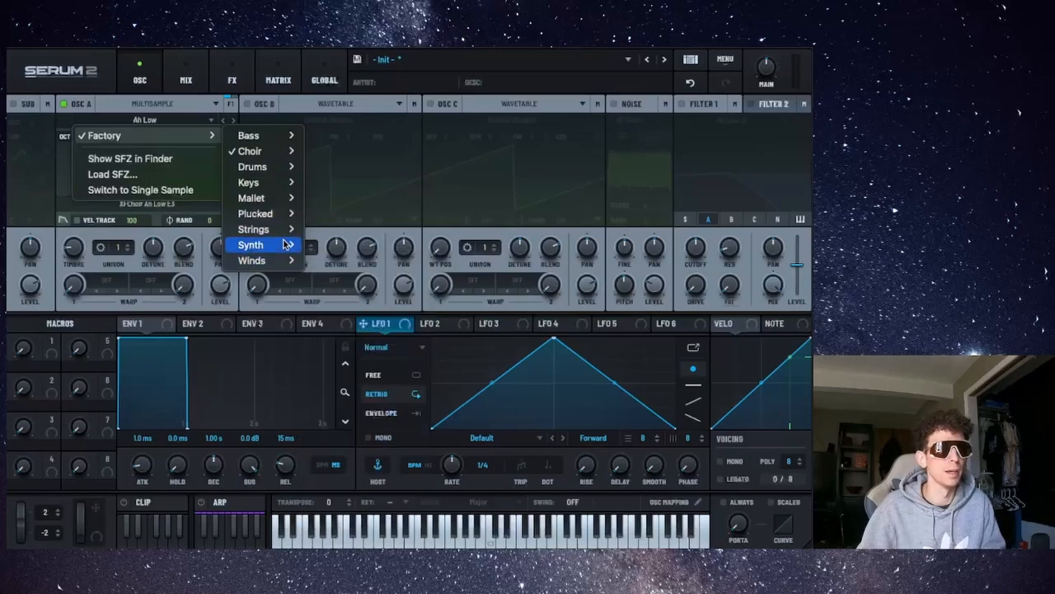
mouse_move(280, 246)
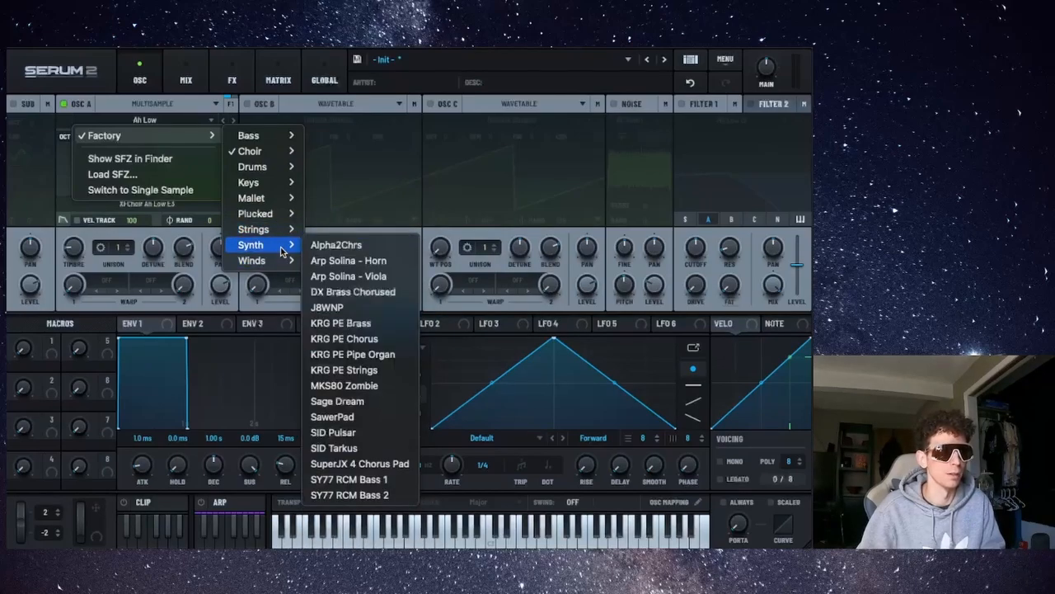
click(371, 324)
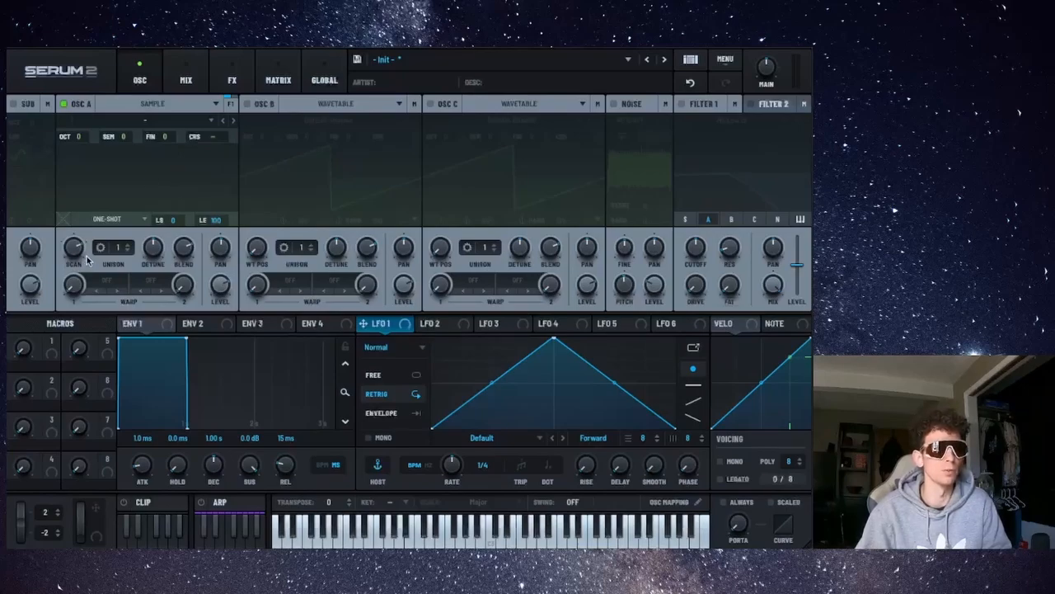
Load the Factory Non-Tonal Drum Perc sample "Fx Drip" into oscillator A in sample mode.
click(183, 119)
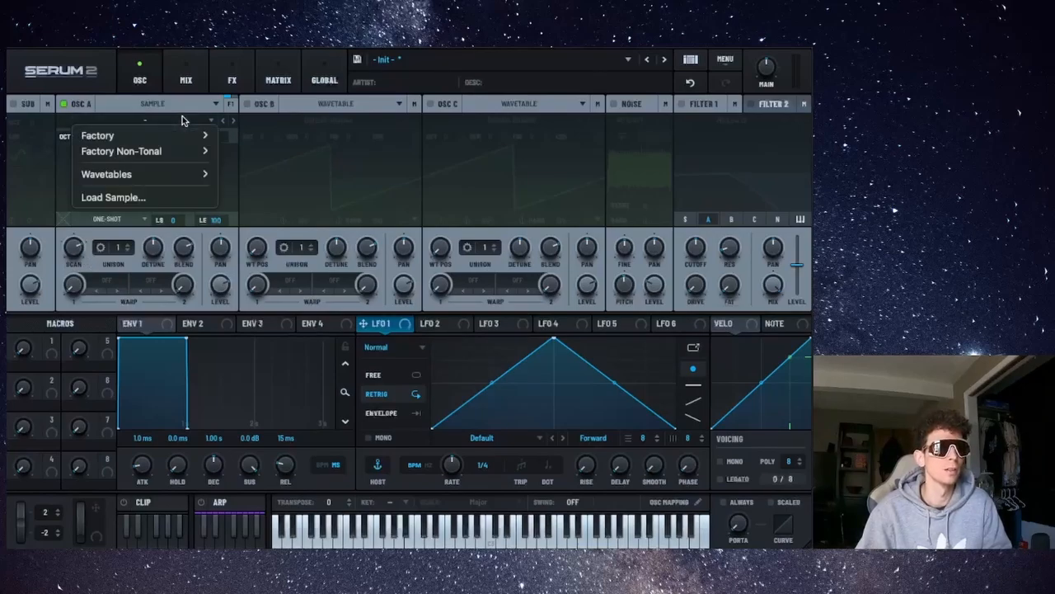
mouse_move(205, 143)
mouse_move(238, 142)
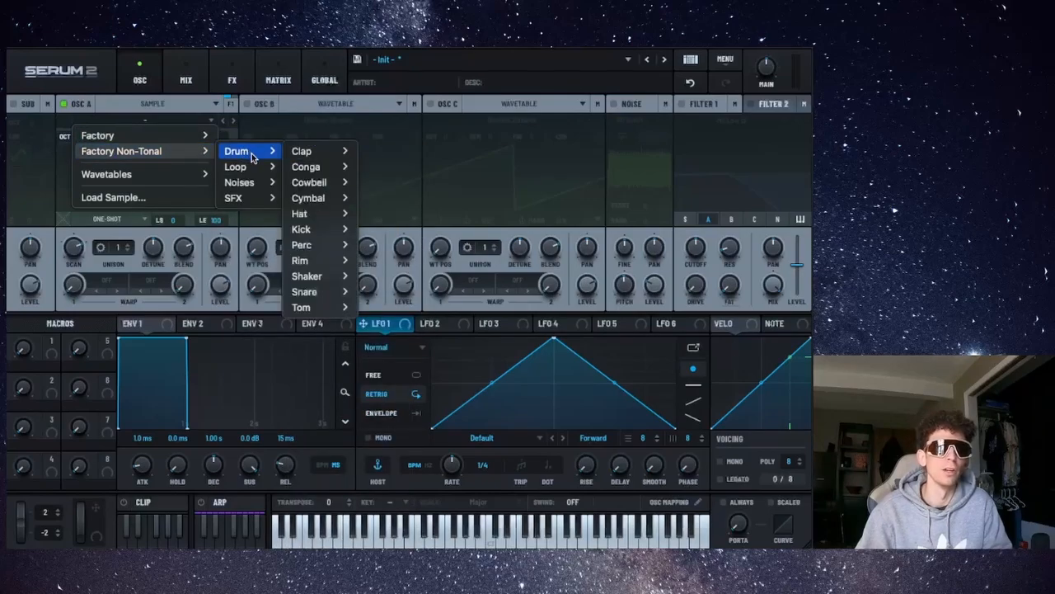
mouse_move(330, 160)
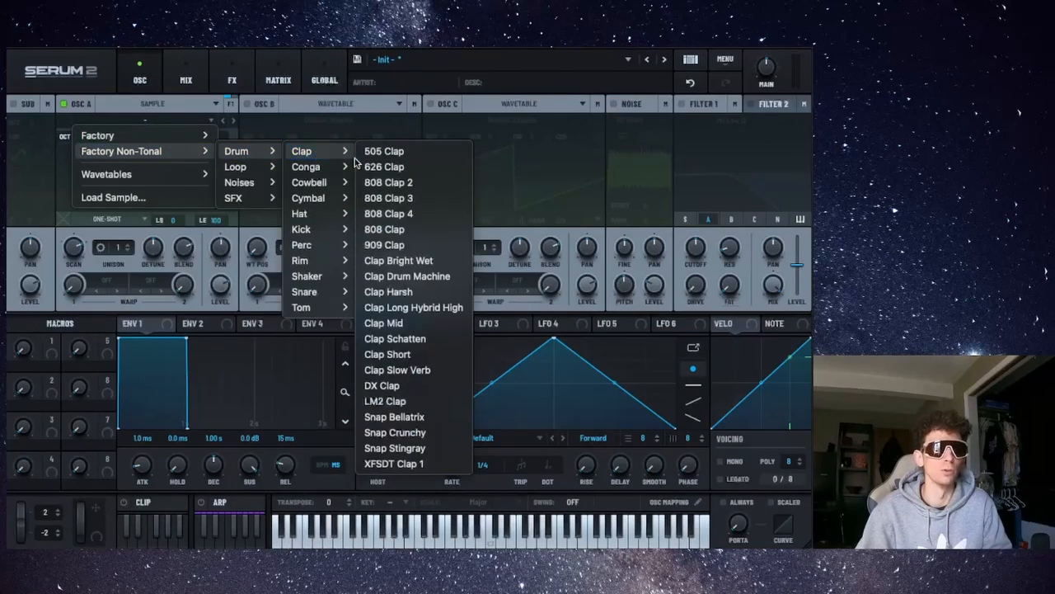
mouse_move(334, 245)
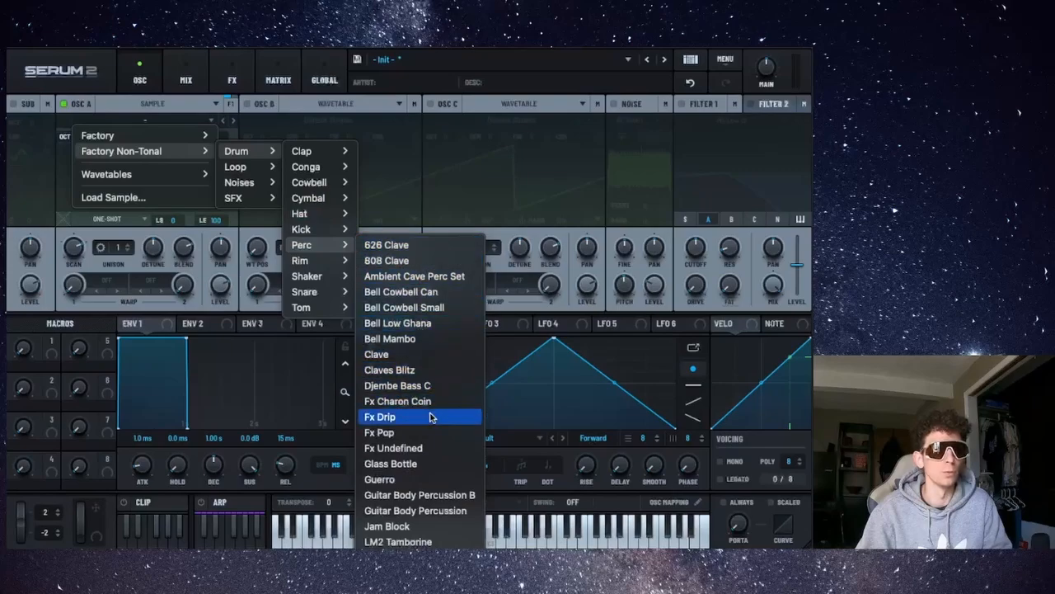
click(431, 416)
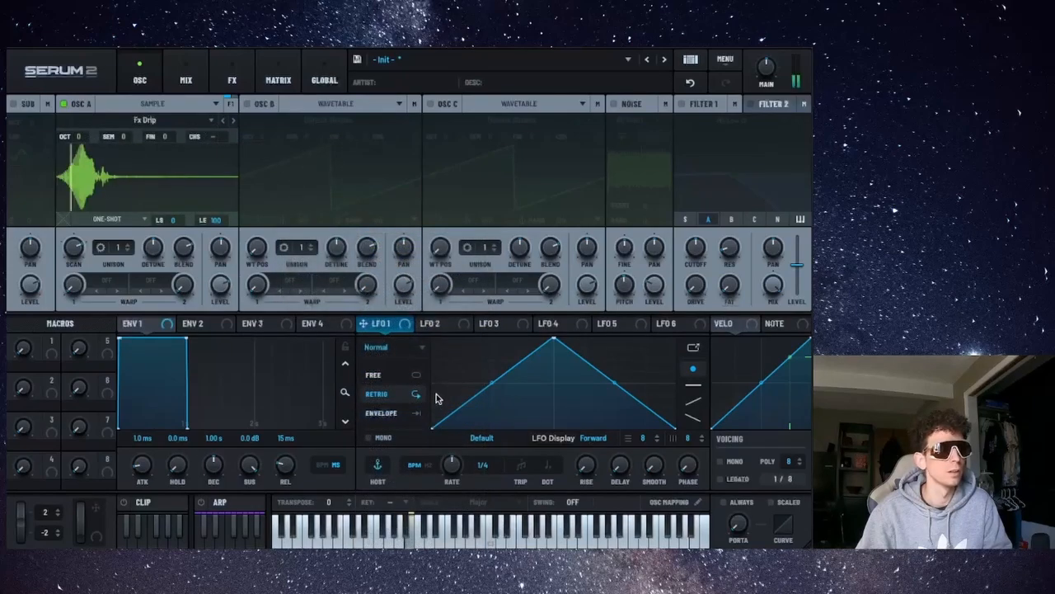
Step forward through the neighbouring samples until Glass Bottle is loaded.
click(231, 121)
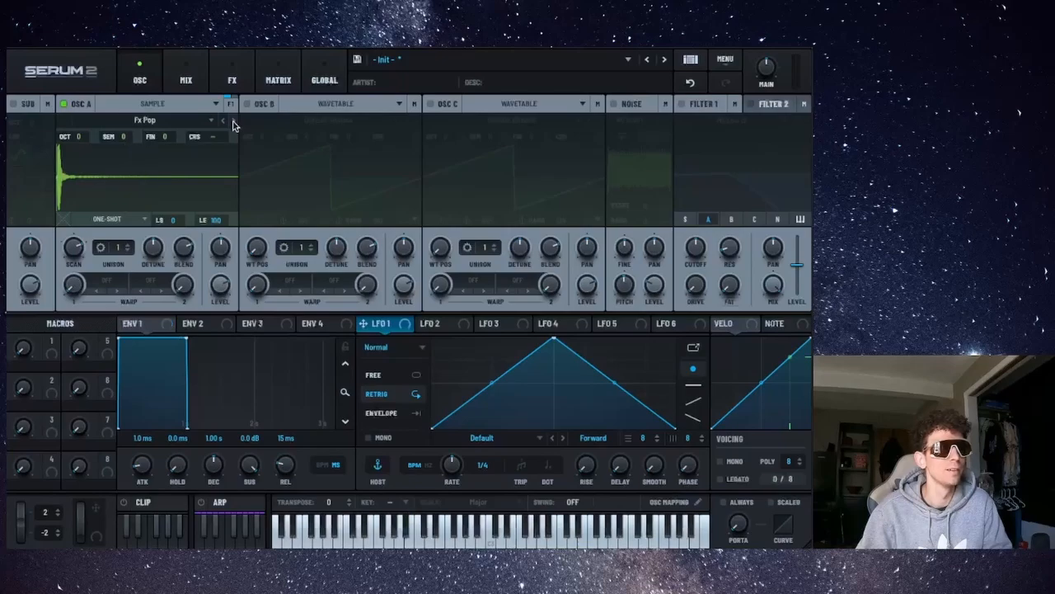
click(232, 123)
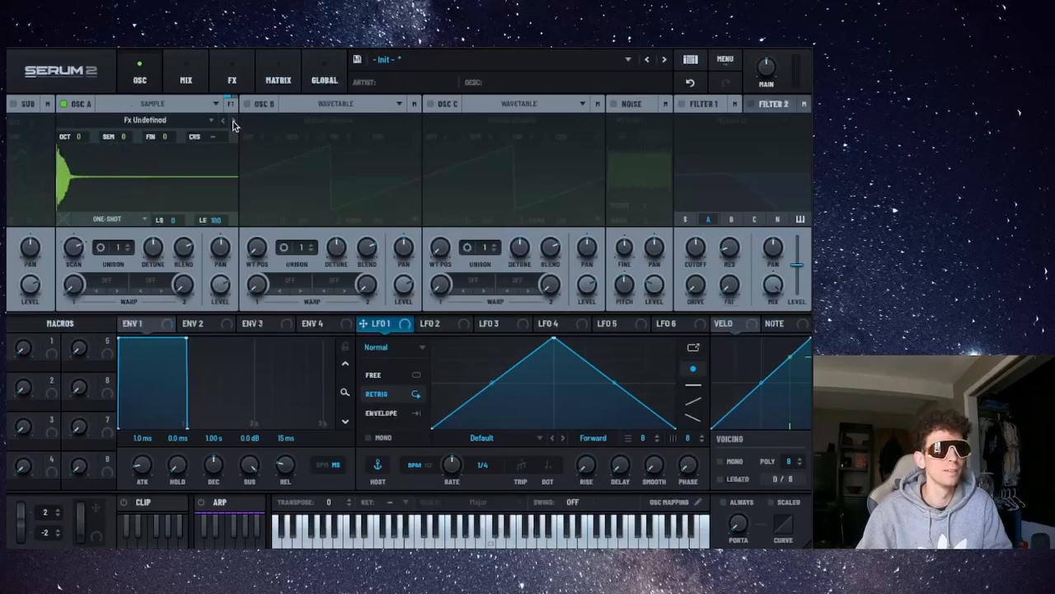
click(233, 123)
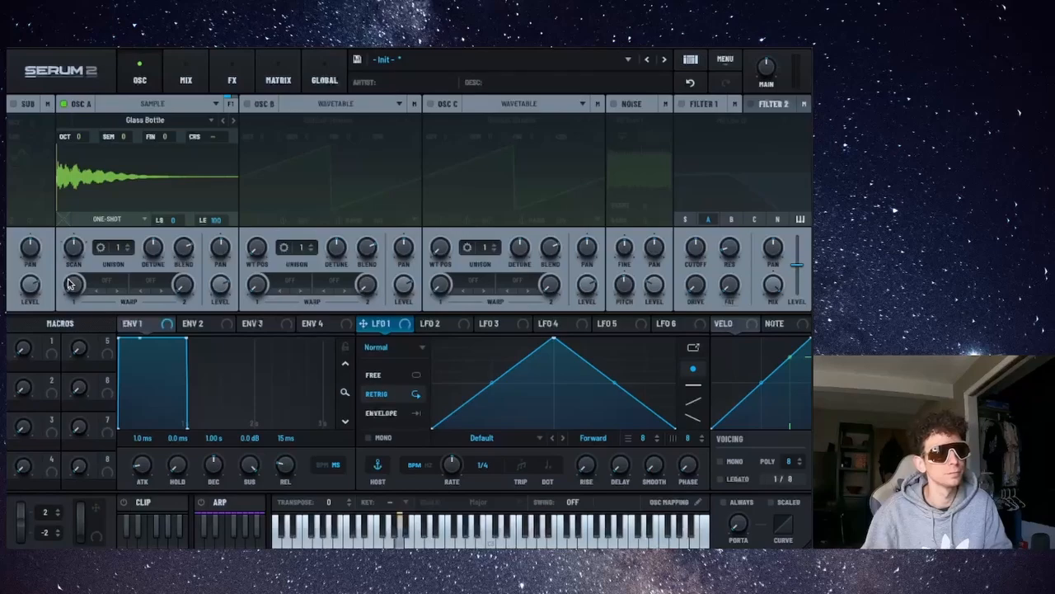
Set the sample's loop mode to Fwd Loop.
drag(69, 283, 69, 287)
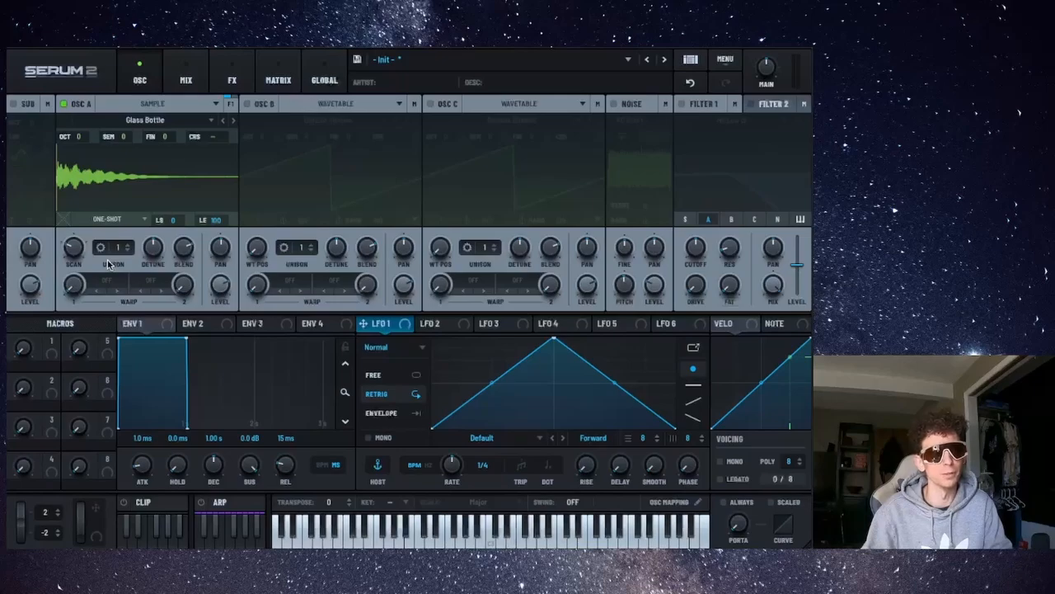
drag(73, 285, 74, 299)
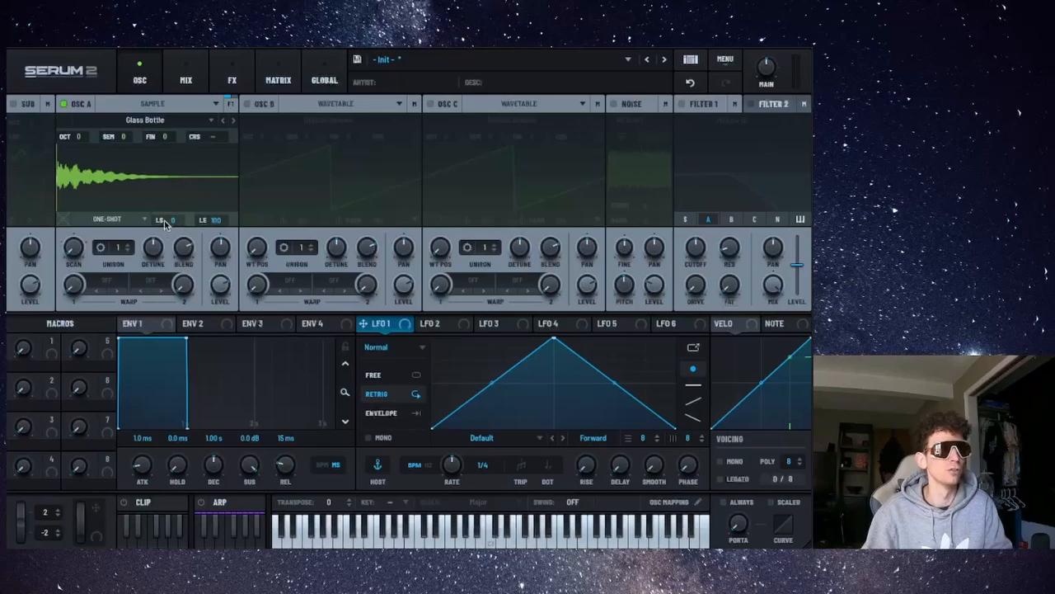
mouse_move(214, 224)
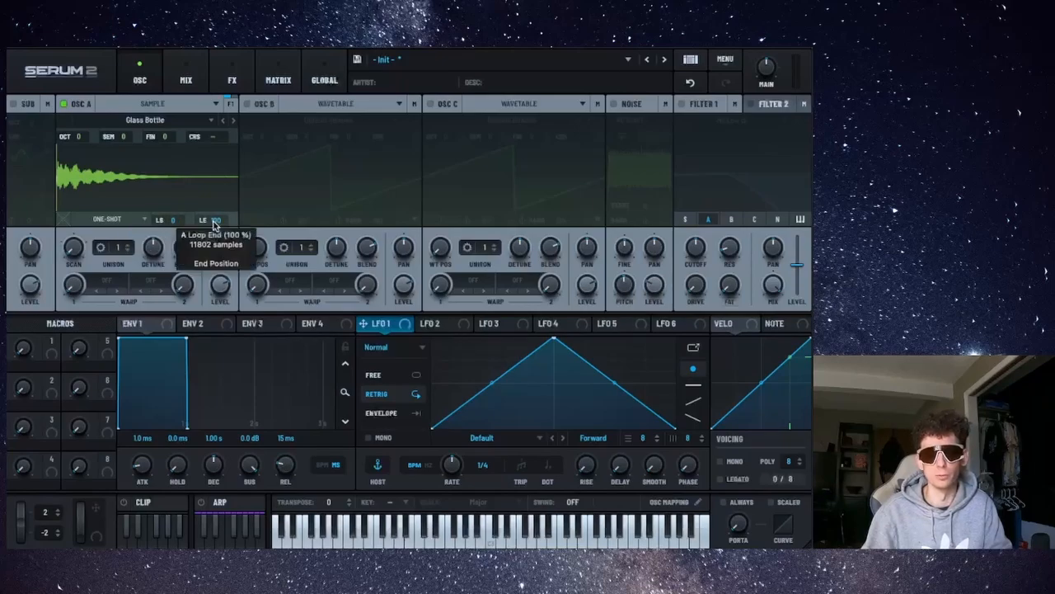
click(135, 219)
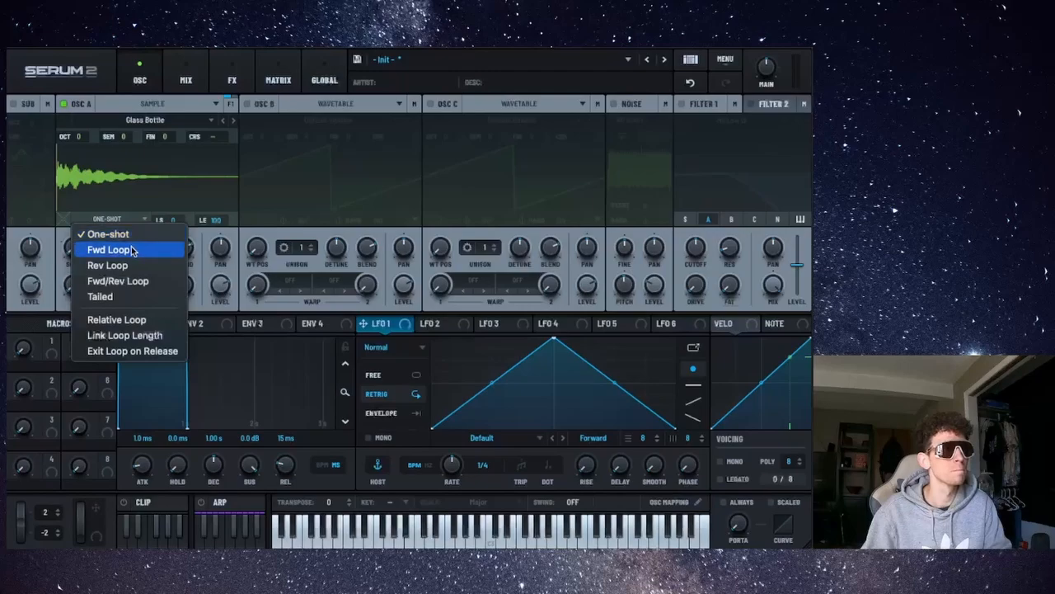
click(131, 246)
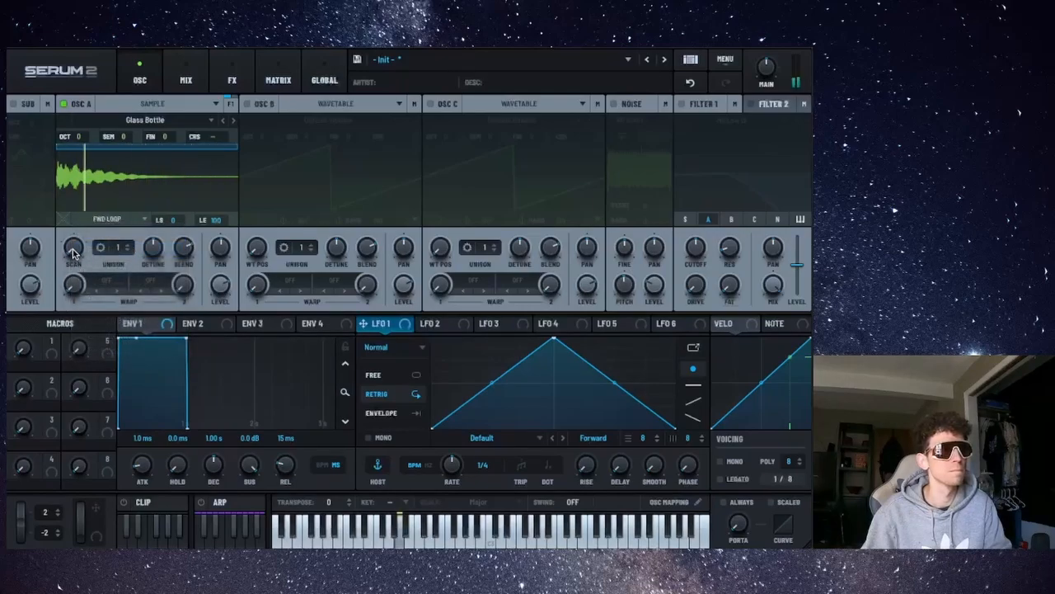
Switch the sample's loop mode to Rev Loop and then to Fwd/Rev Loop.
mouse_move(73, 253)
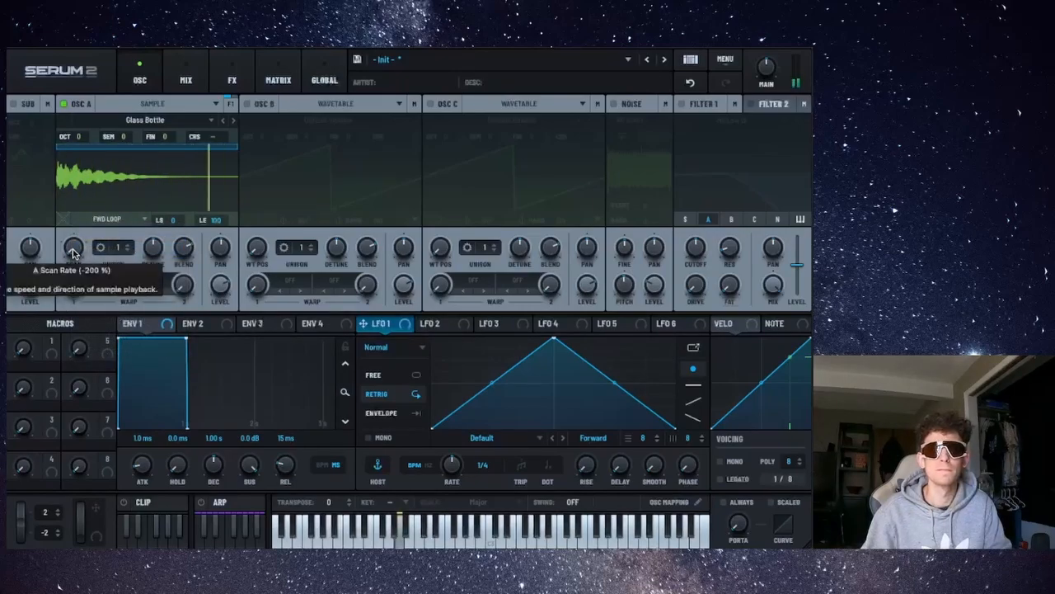
click(122, 220)
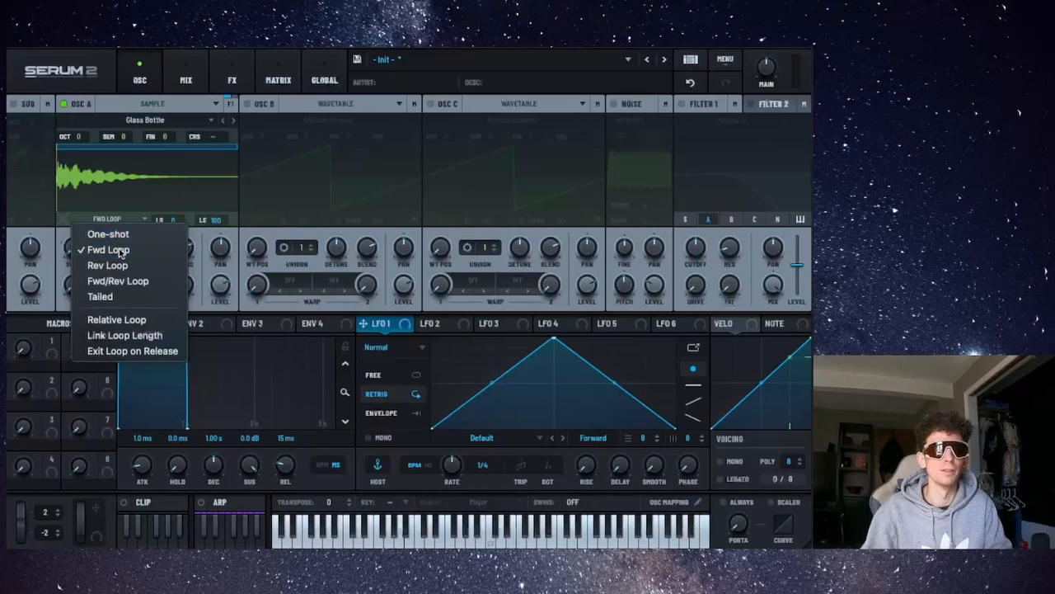
click(121, 249)
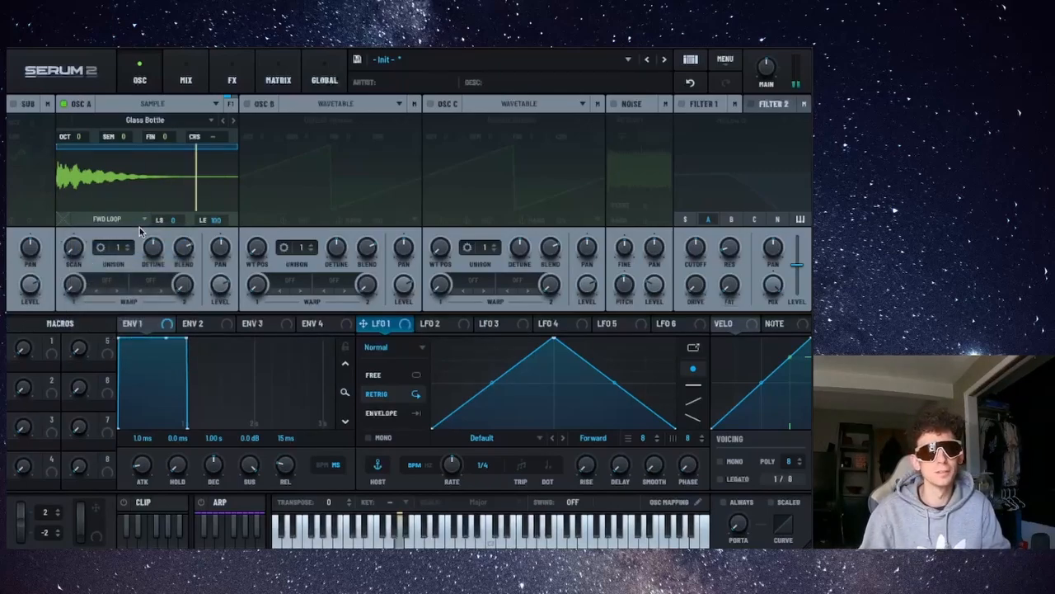
click(144, 222)
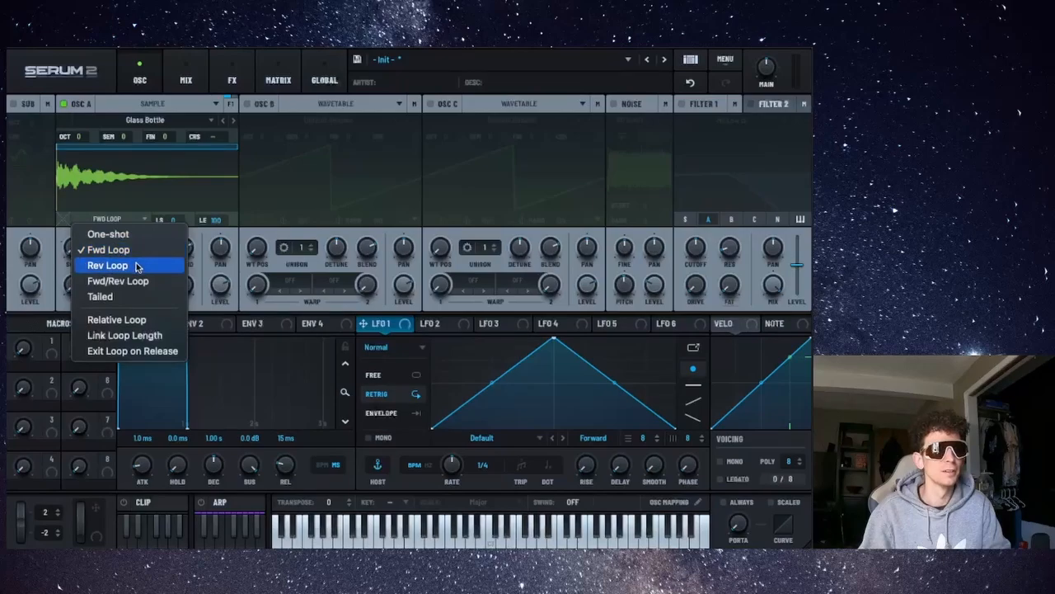
click(136, 264)
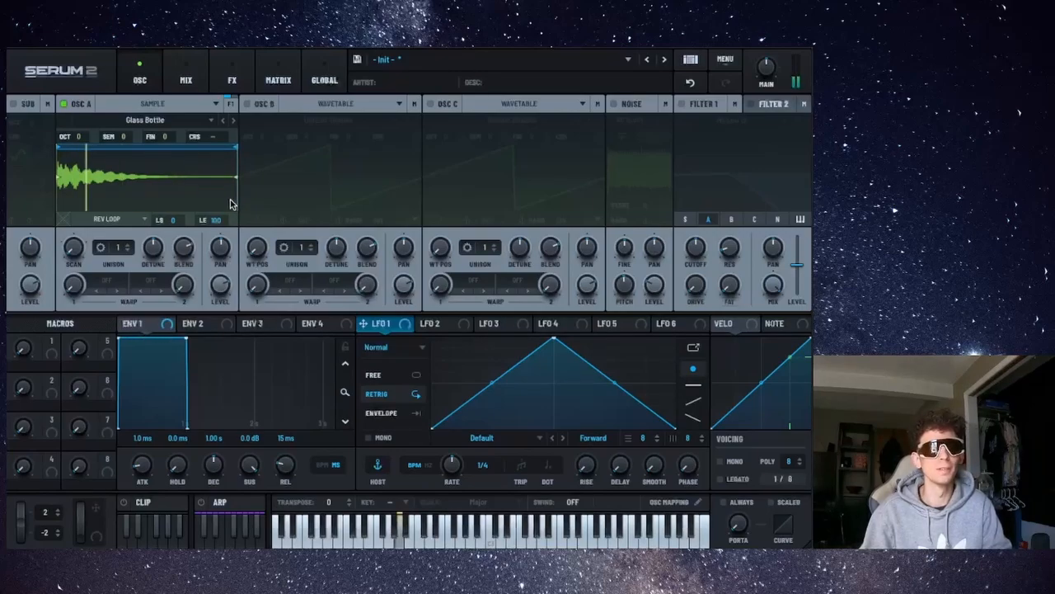
click(134, 223)
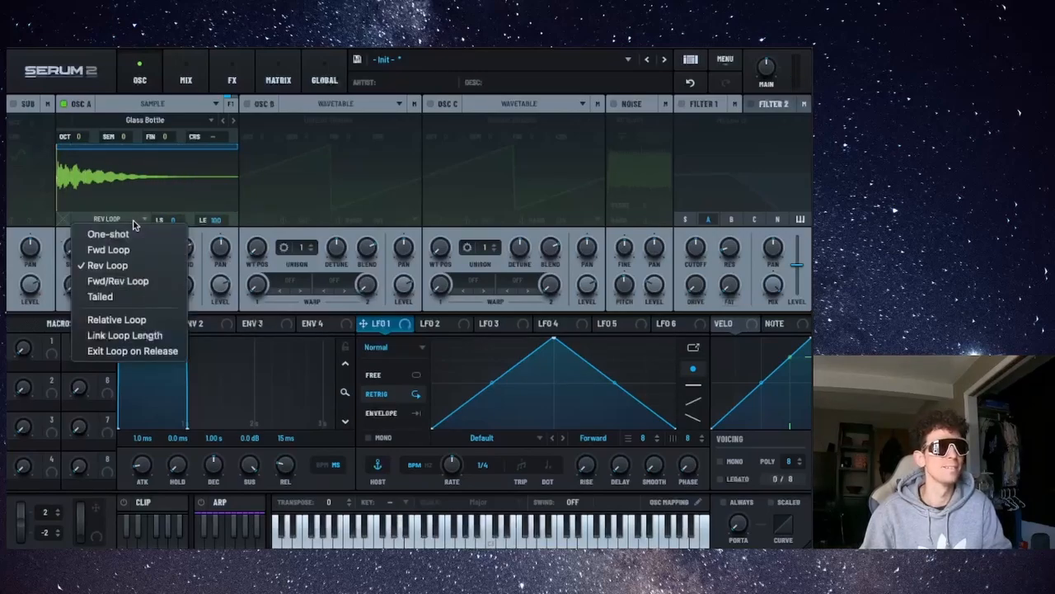
click(123, 284)
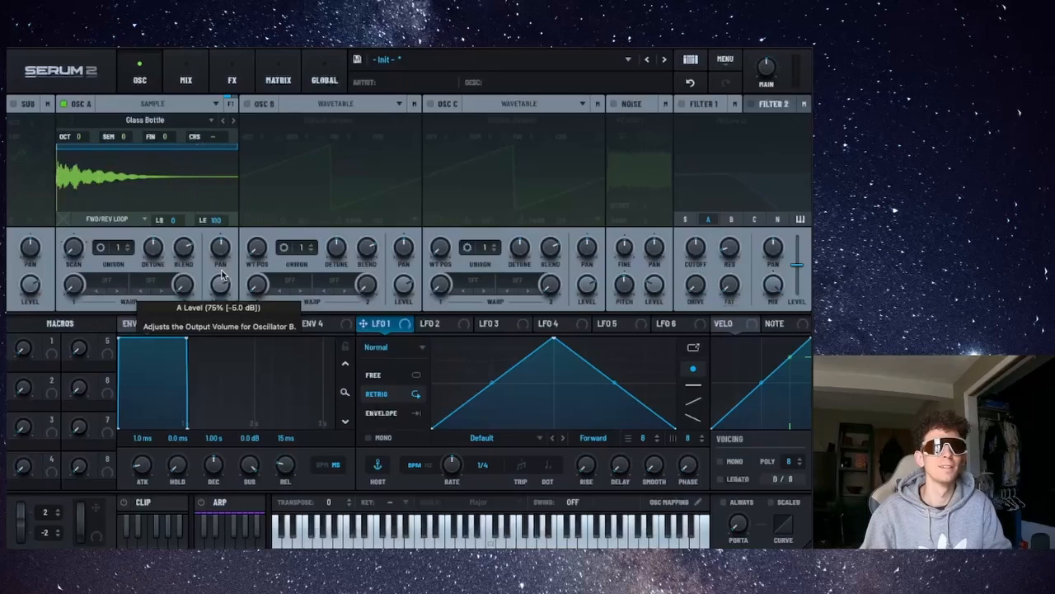
Set the sample's loop mode to Tailed.
click(120, 220)
click(124, 296)
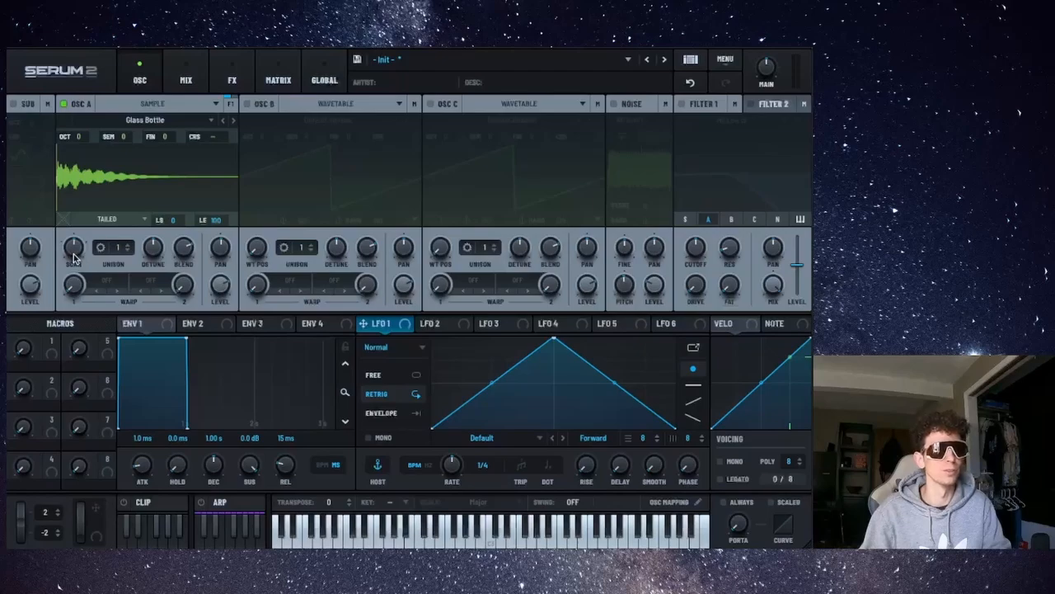
mouse_move(76, 255)
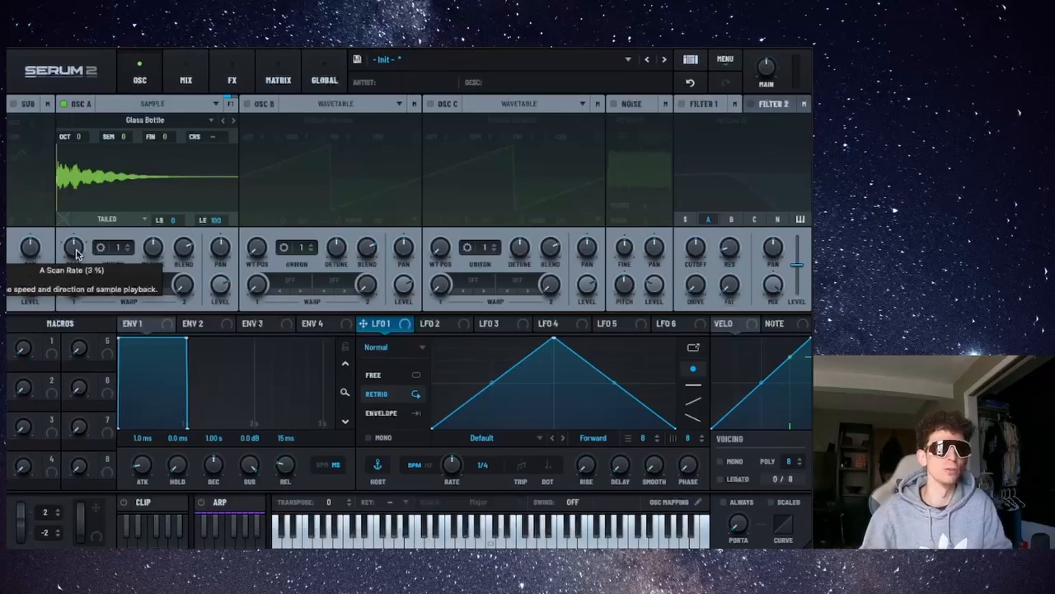
click(116, 218)
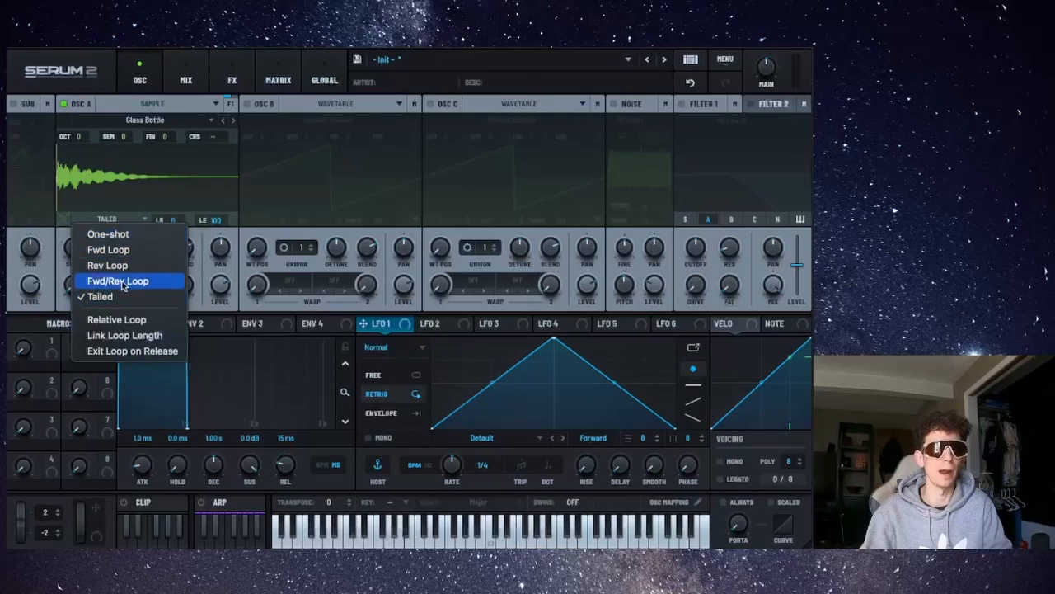
click(106, 200)
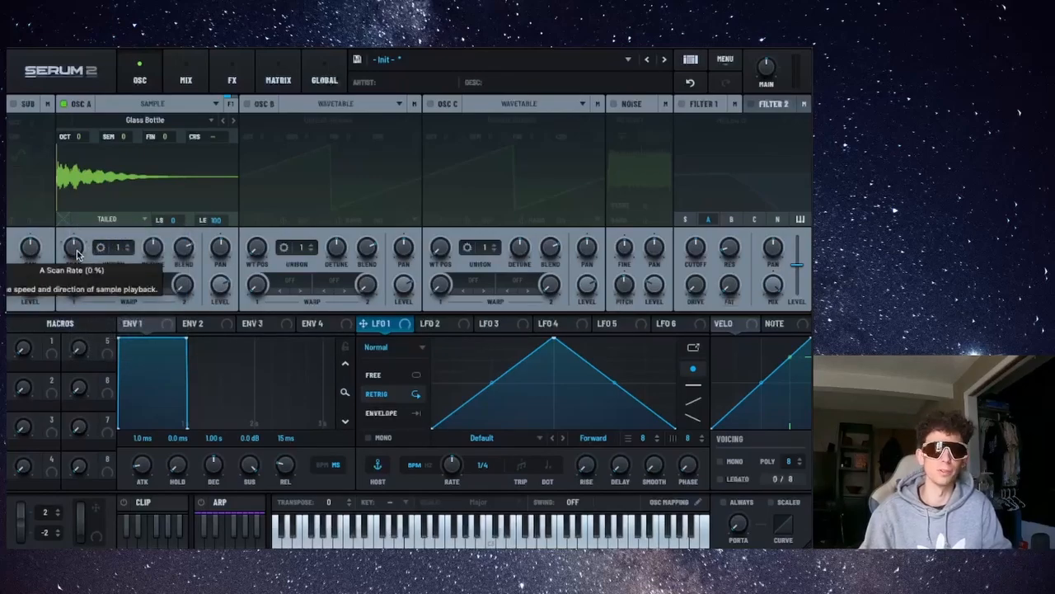
Sweep oscillator A's Scan rate up to 200 % and back down, then advance to the Guerro sample.
drag(76, 253, 72, 278)
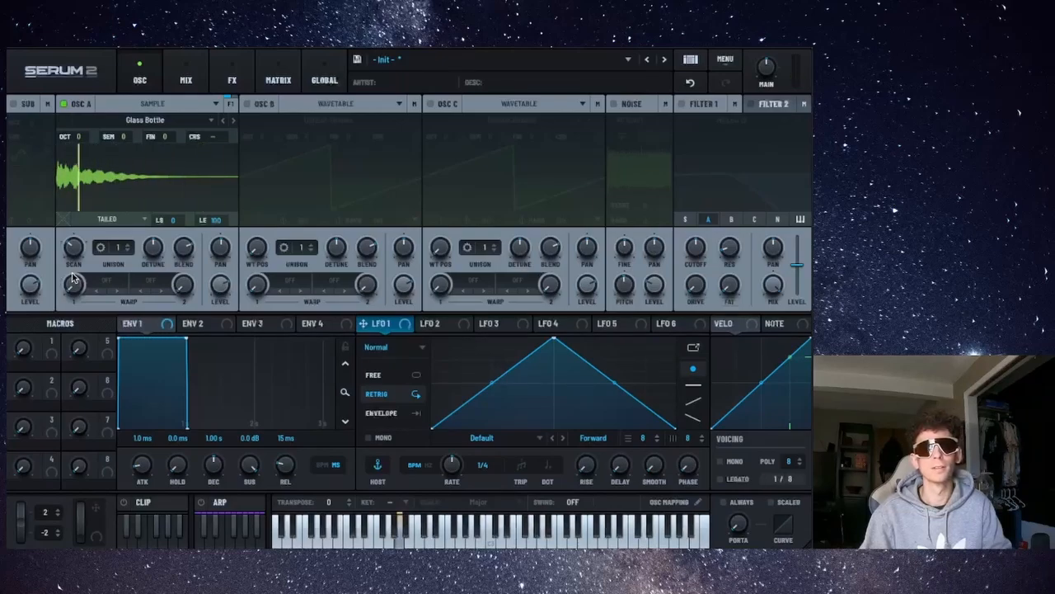
drag(74, 249, 80, 231)
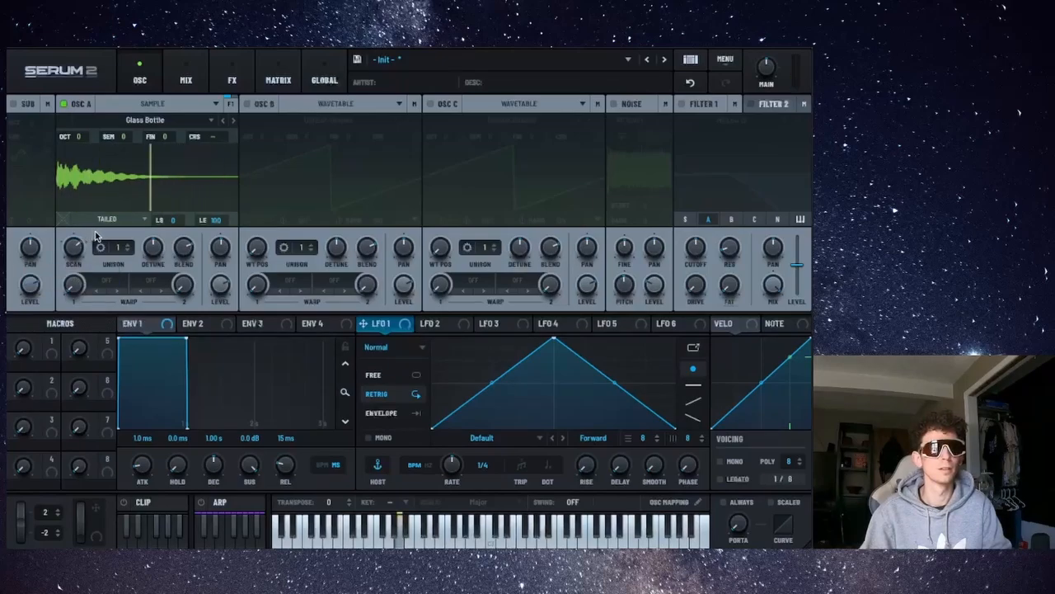
drag(79, 252, 94, 190)
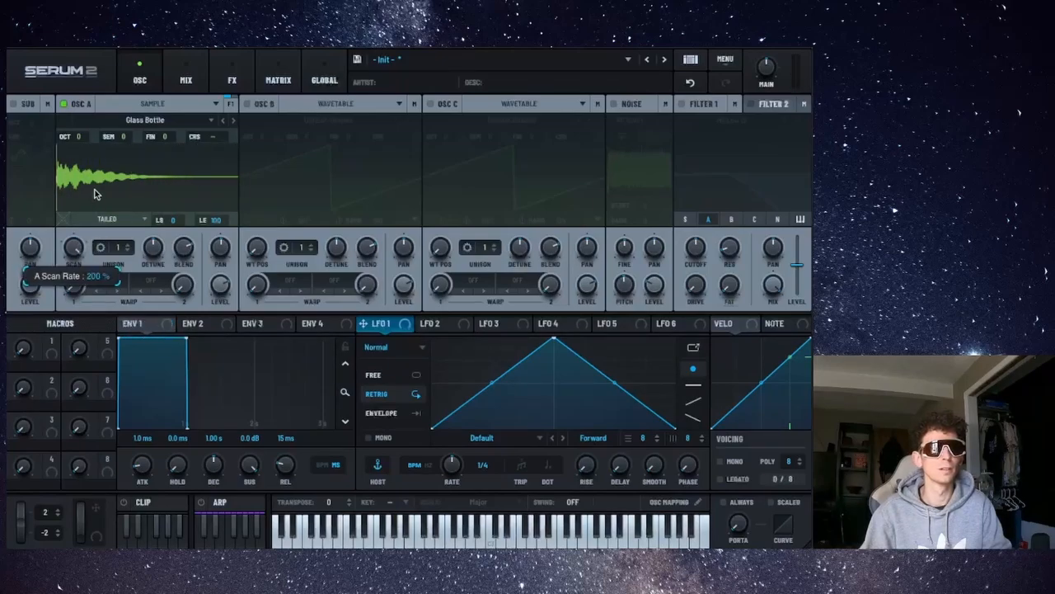
drag(73, 248, 57, 327)
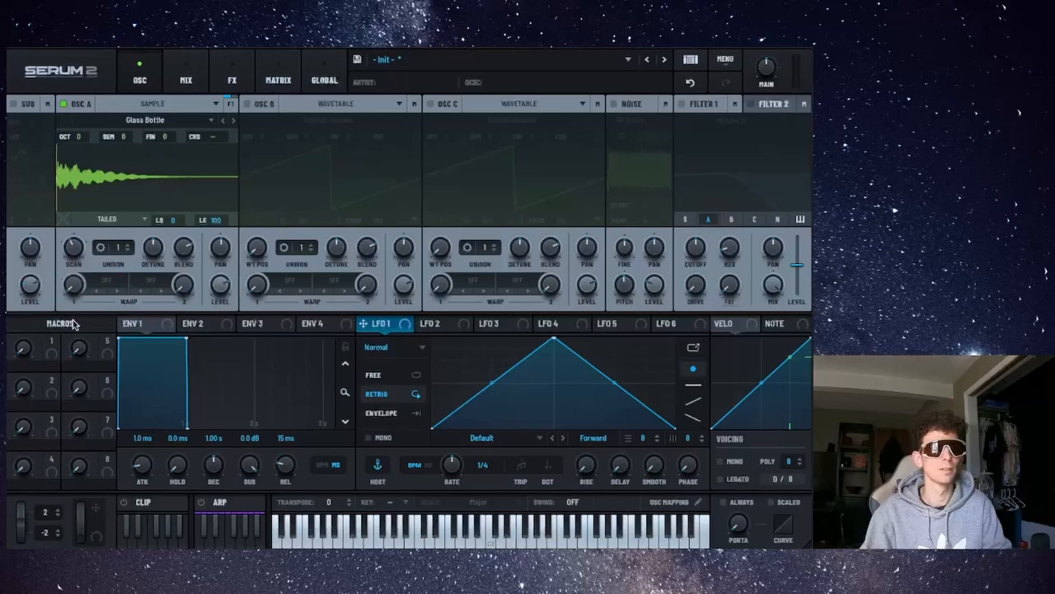
click(232, 121)
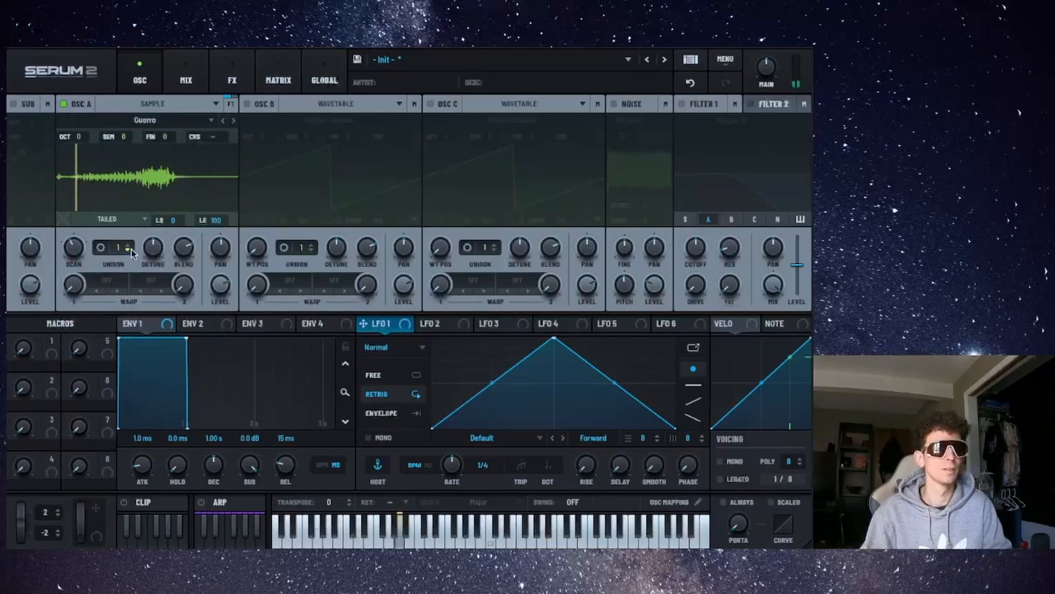
Switch oscillator A to Granular mode.
click(197, 107)
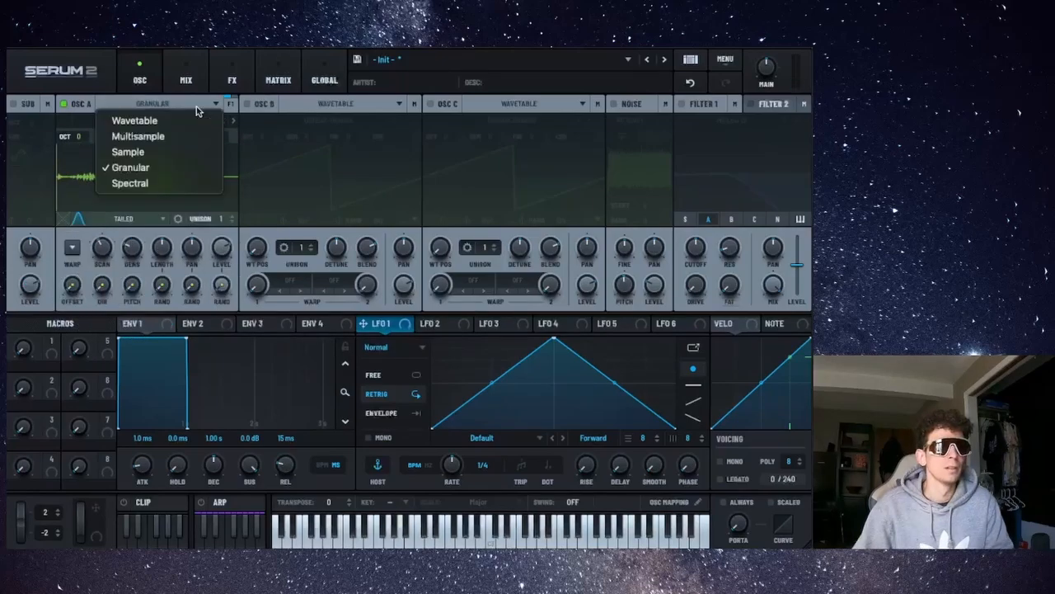
click(174, 168)
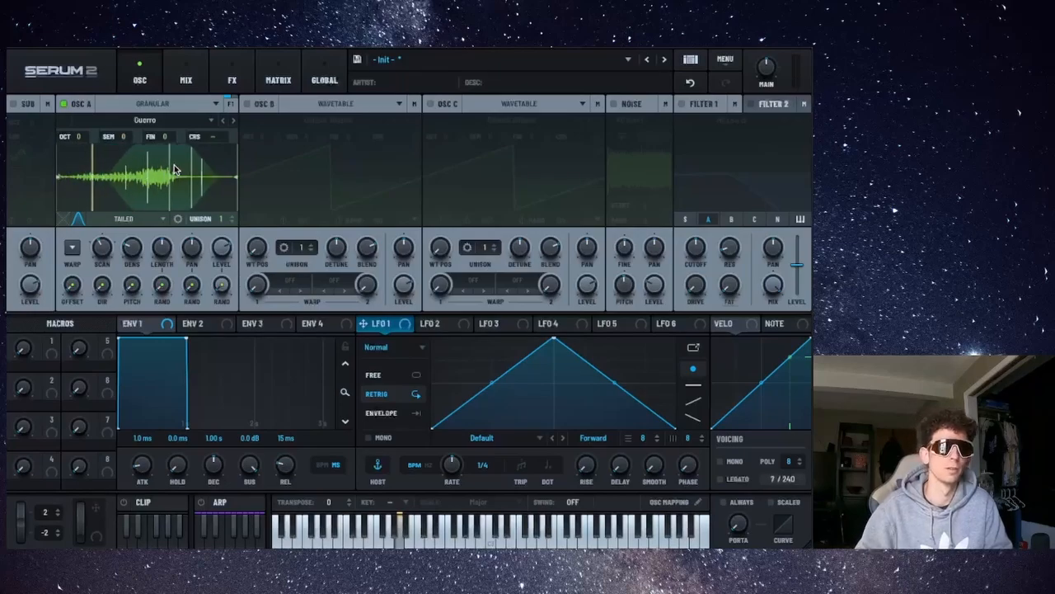
Set the granular sample's loop mode to Fwd/Rev Loop.
click(151, 218)
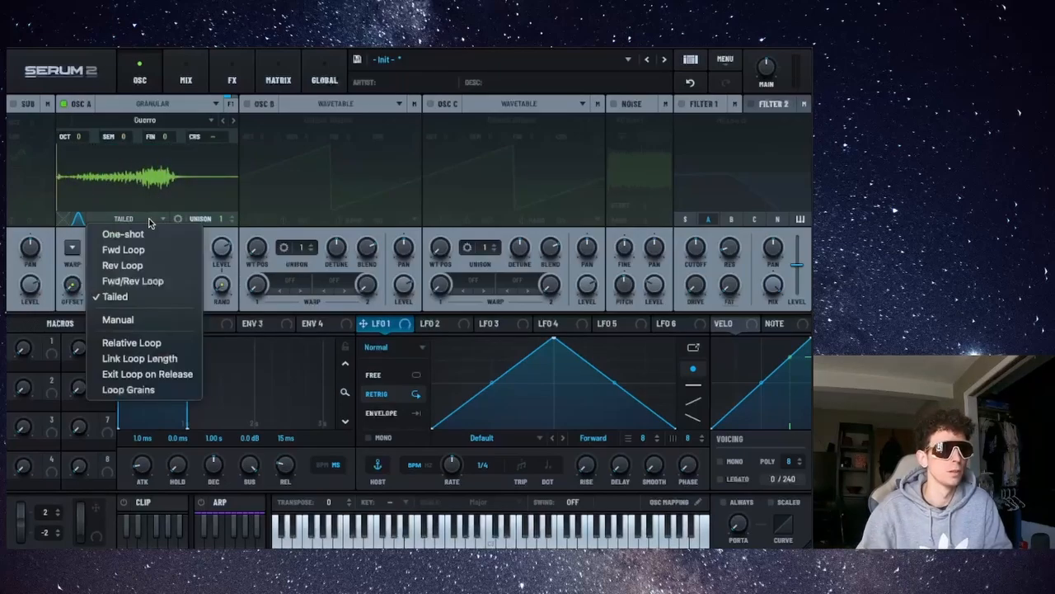
click(137, 281)
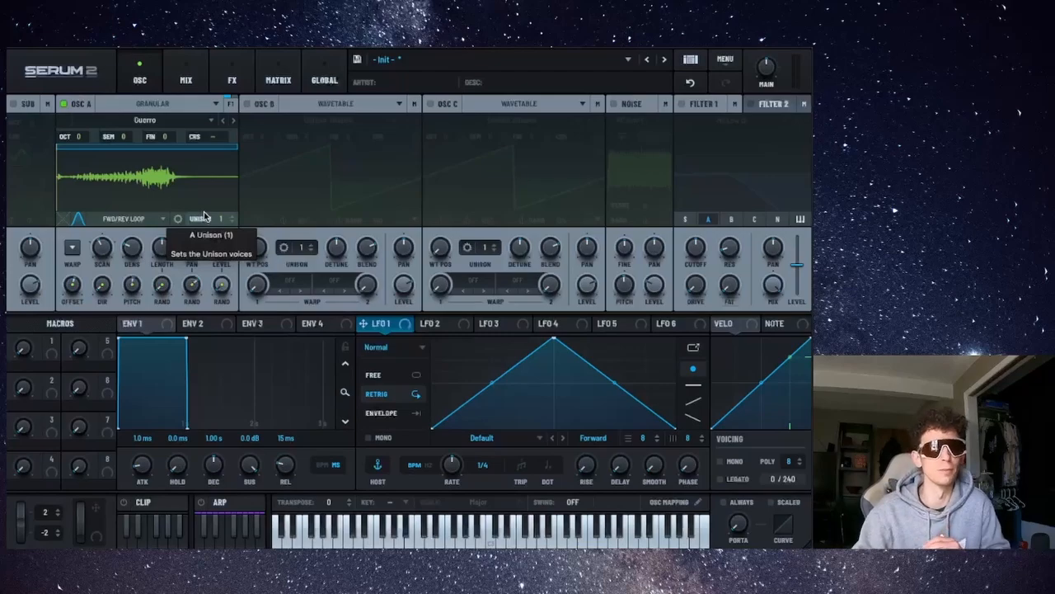
Switch oscillator A to Spectral mode.
click(199, 107)
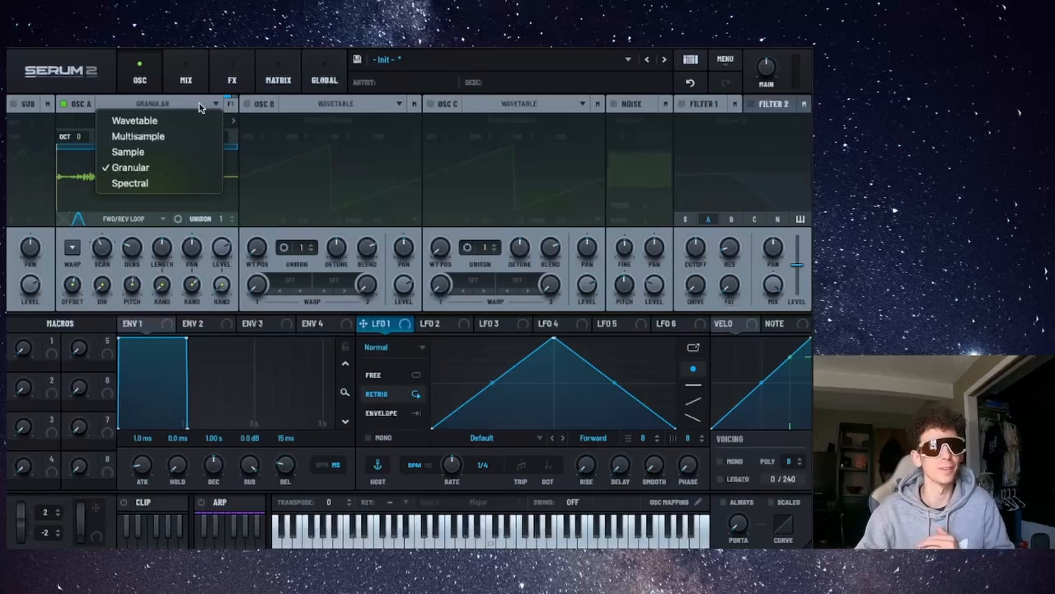
click(169, 183)
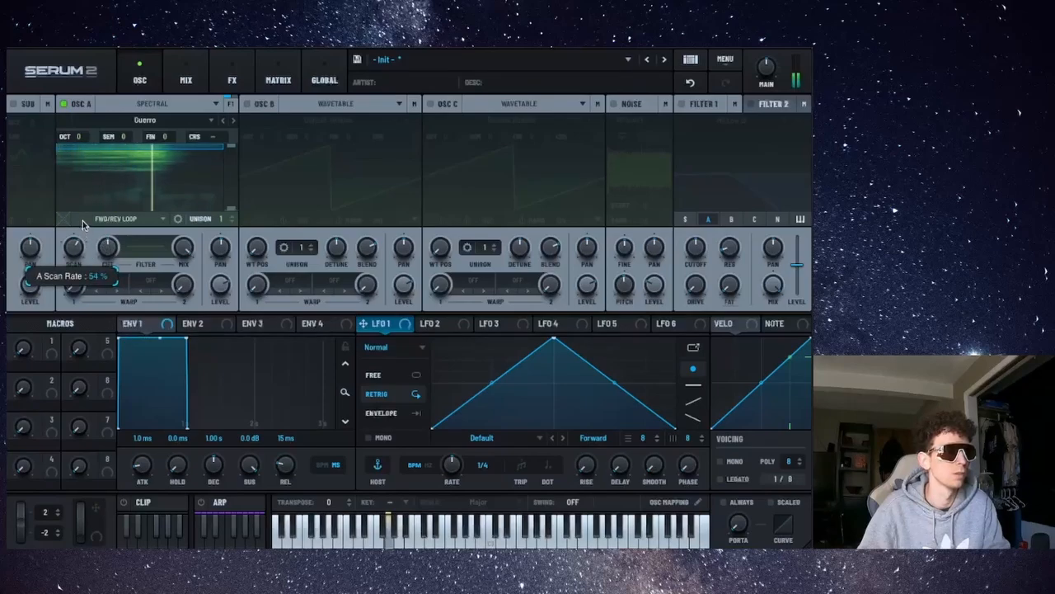
Set the spectral oscillator's loop mode to One-shot.
drag(83, 223, 79, 197)
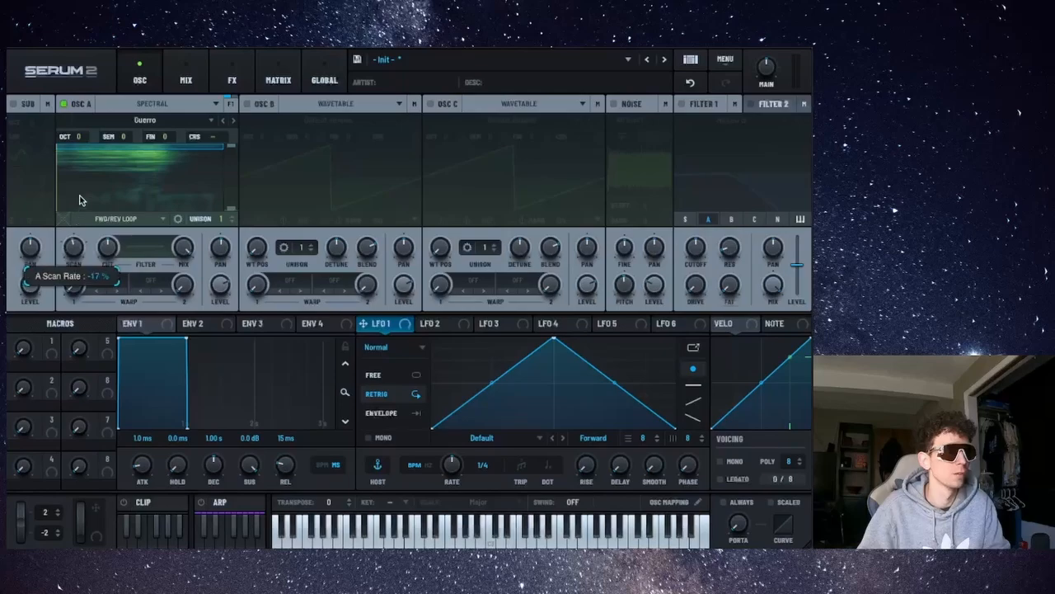
click(119, 218)
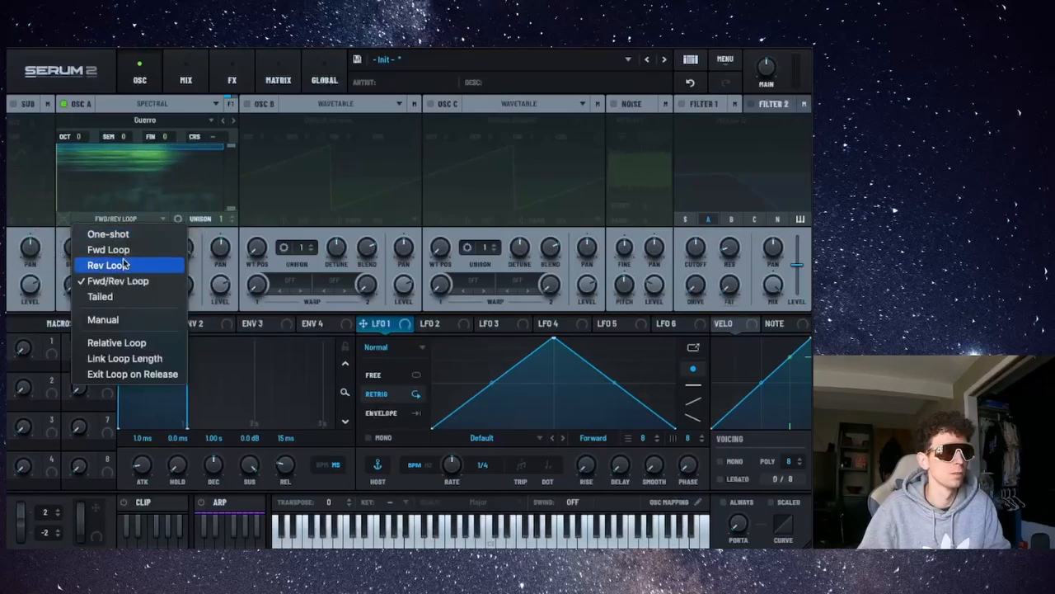
click(111, 234)
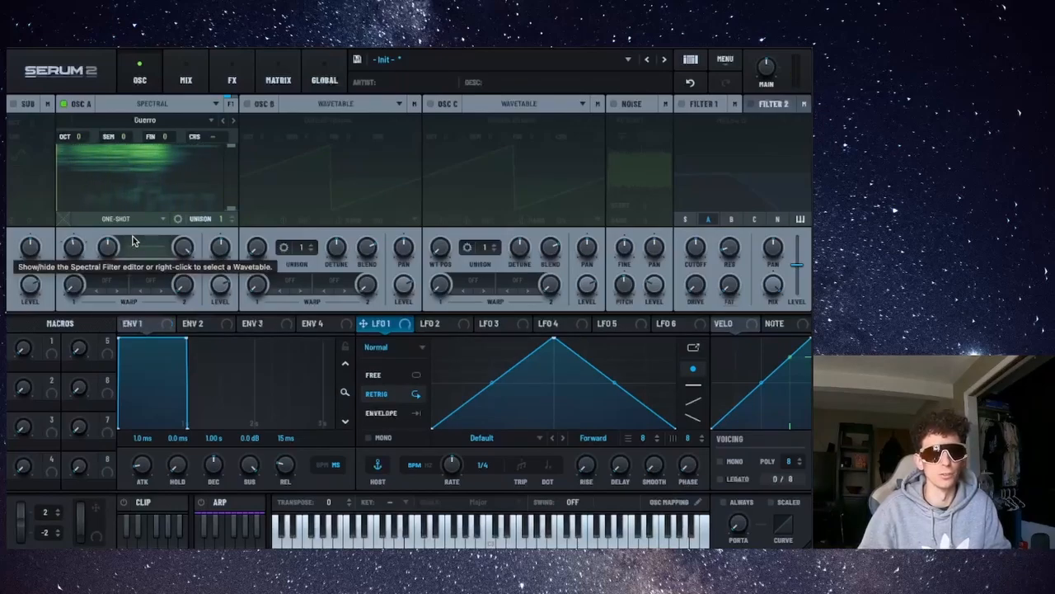
Switch oscillator A back to Wavetable mode.
click(214, 104)
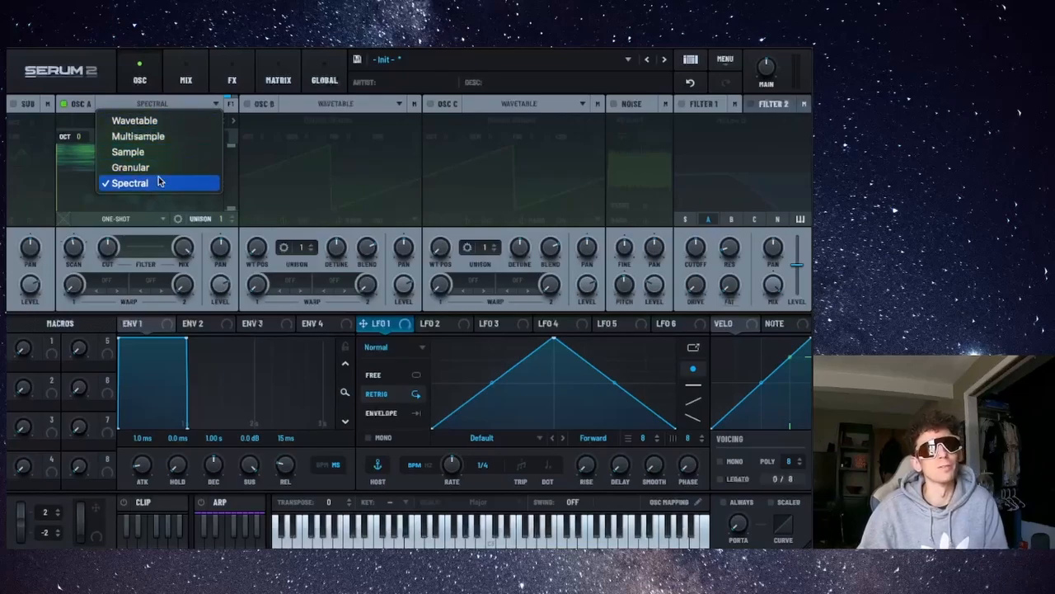
click(181, 120)
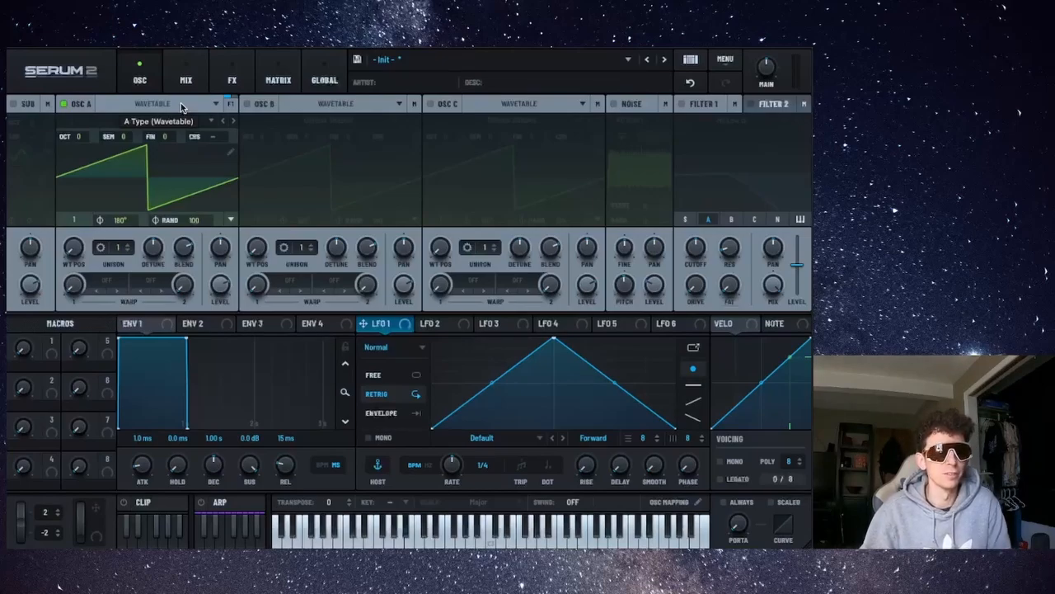
click(181, 105)
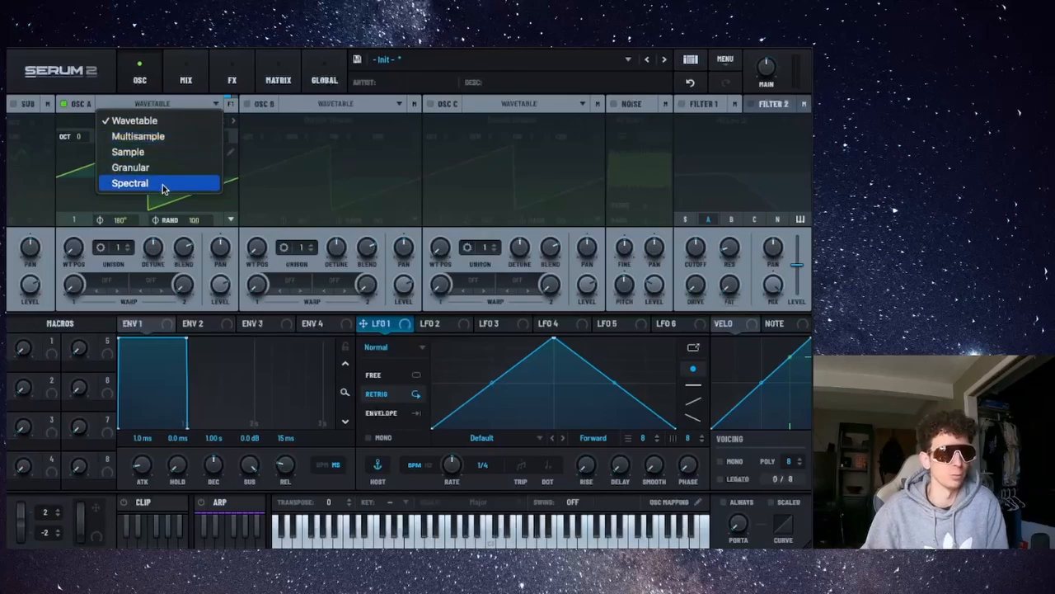
click(169, 103)
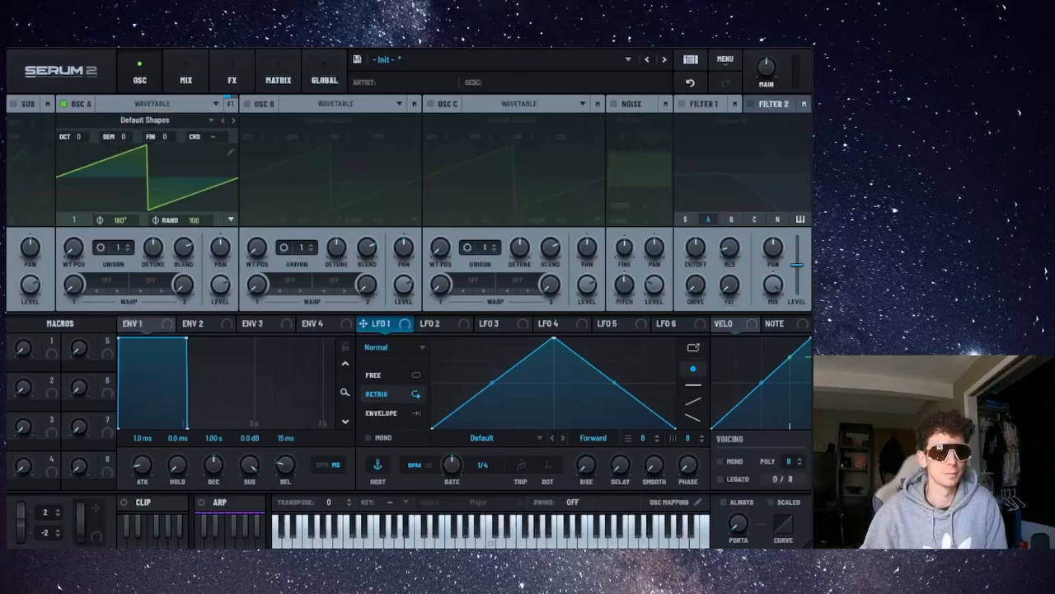